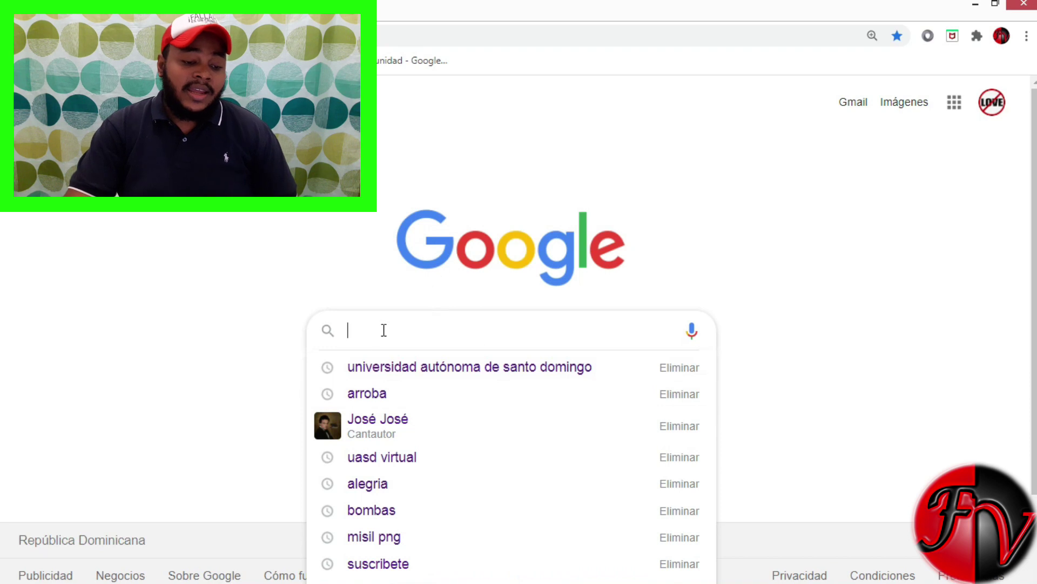
Search Google for "universidad autónoma de santo domingo" and open the UASD VIRTUAL - GRADO portal from the university's website
{"action": "left_click", "coordinate": [449, 366]}
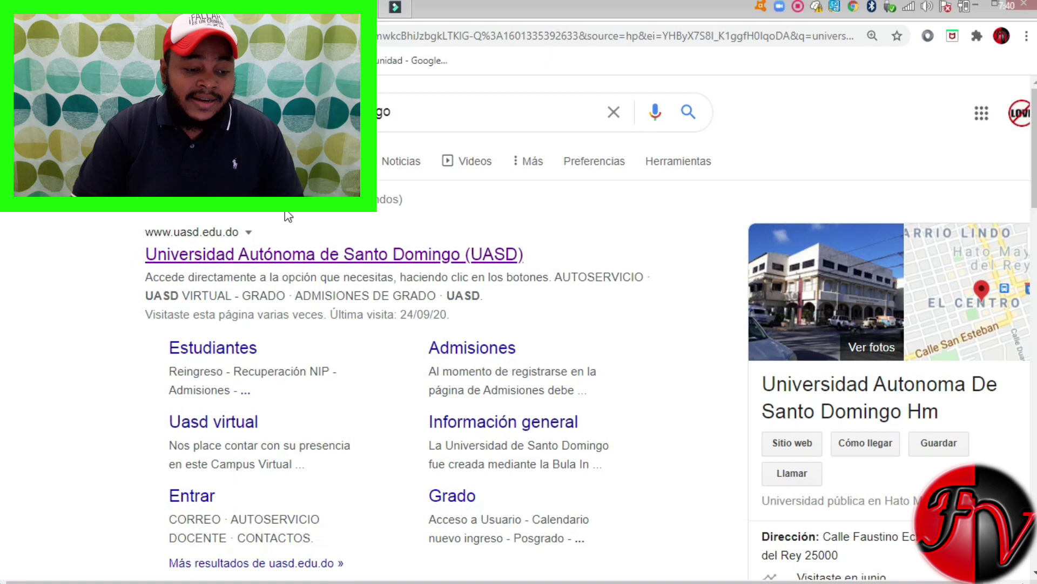
{"action": "left_click", "coordinate": [316, 258]}
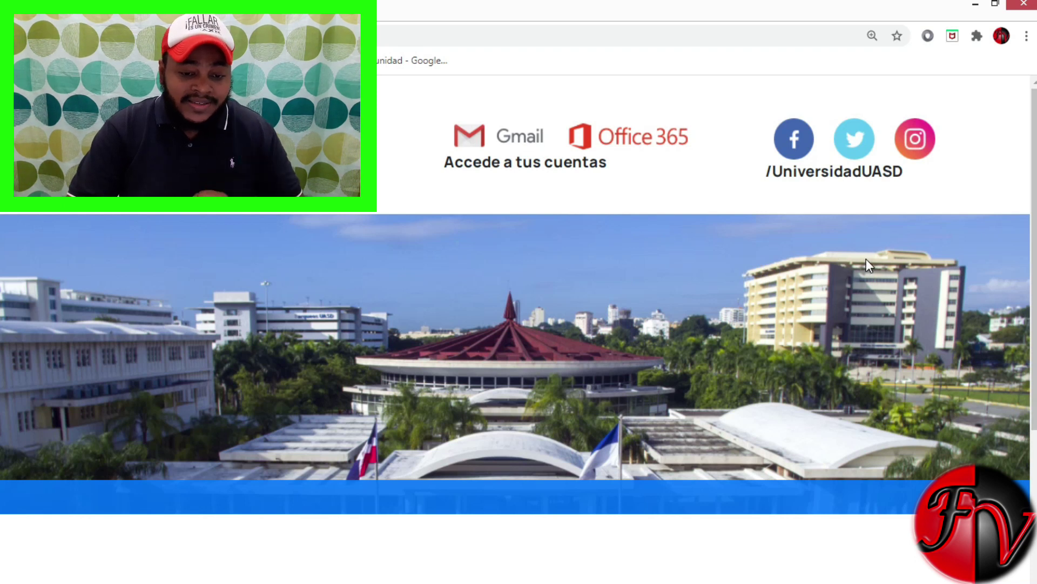
{"action": "scroll", "coordinate": [890, 255], "scroll_direction": "down", "scroll_amount": 4}
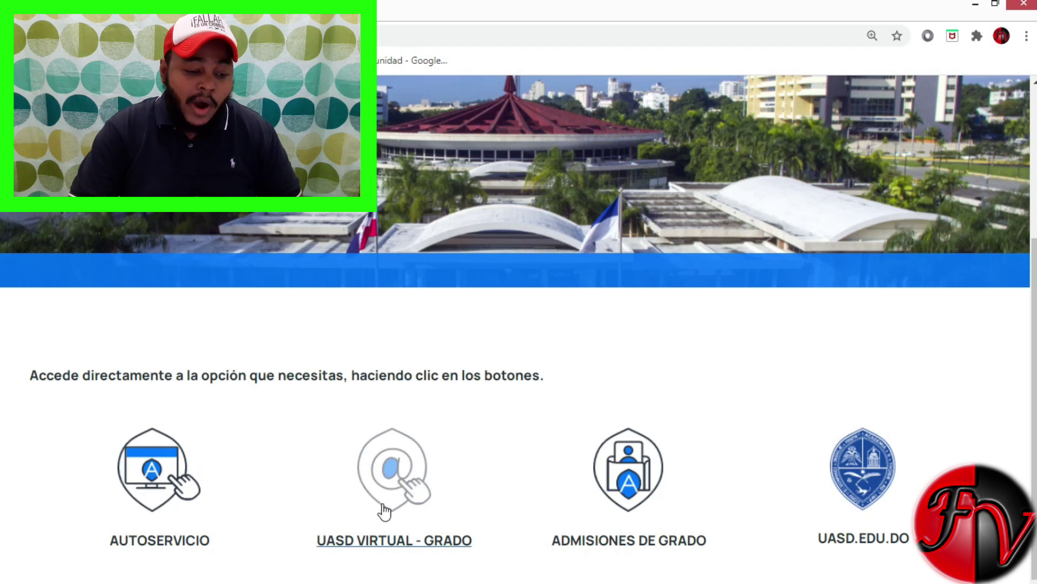
{"action": "left_click", "coordinate": [382, 480]}
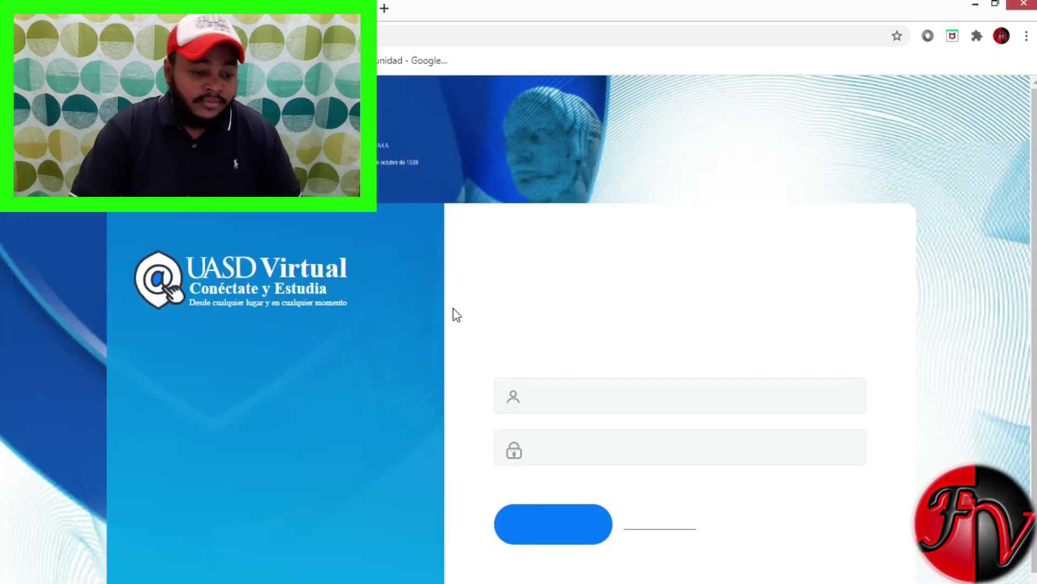
Fill in the ID banner field of the UASD Virtual login form with the saved account's ID
{"action": "left_click", "coordinate": [643, 387]}
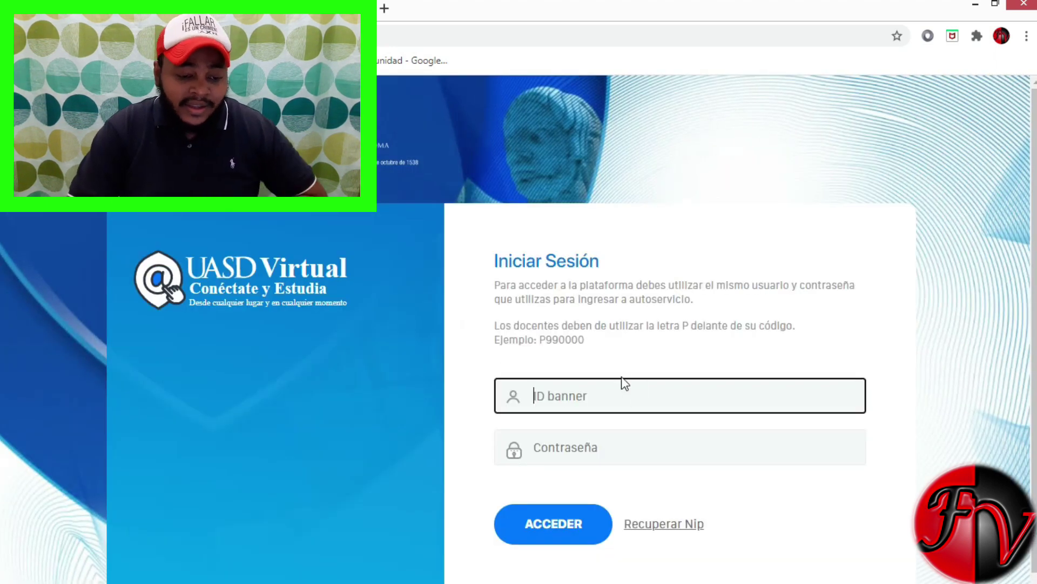
{"action": "left_click", "coordinate": [590, 396]}
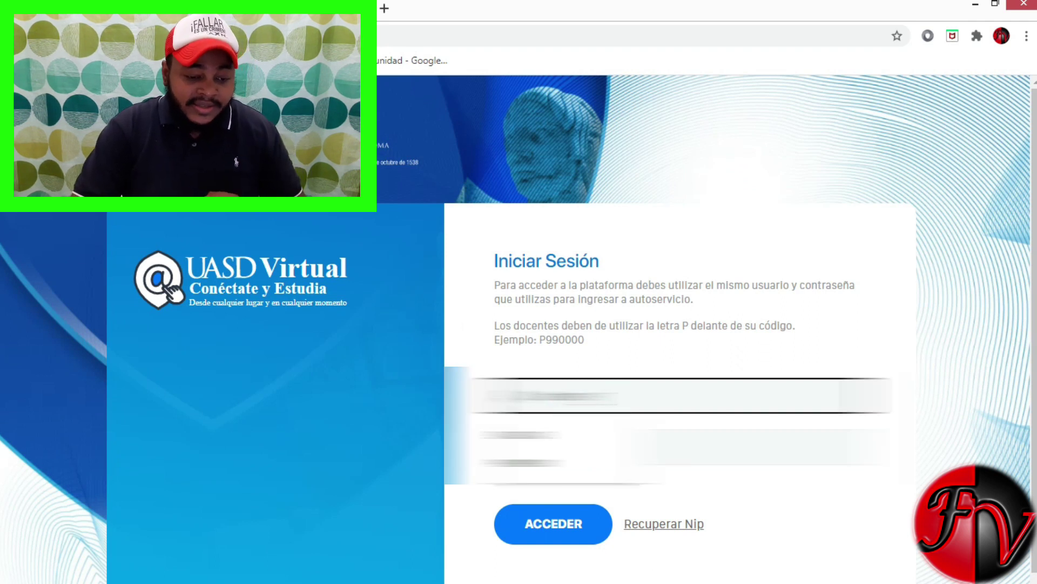
{"action": "key", "text": "Down"}
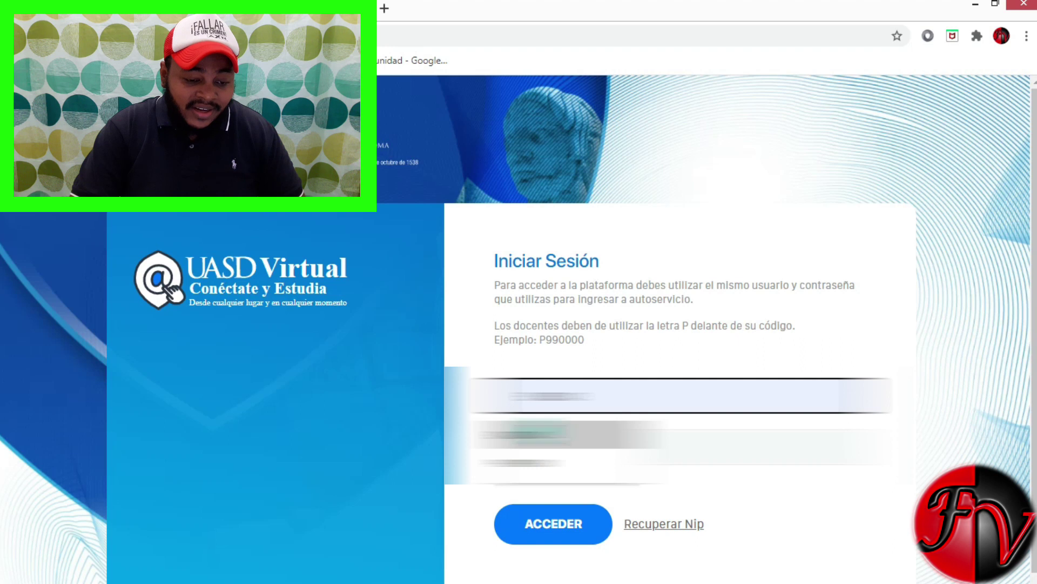
{"action": "key", "text": "Return"}
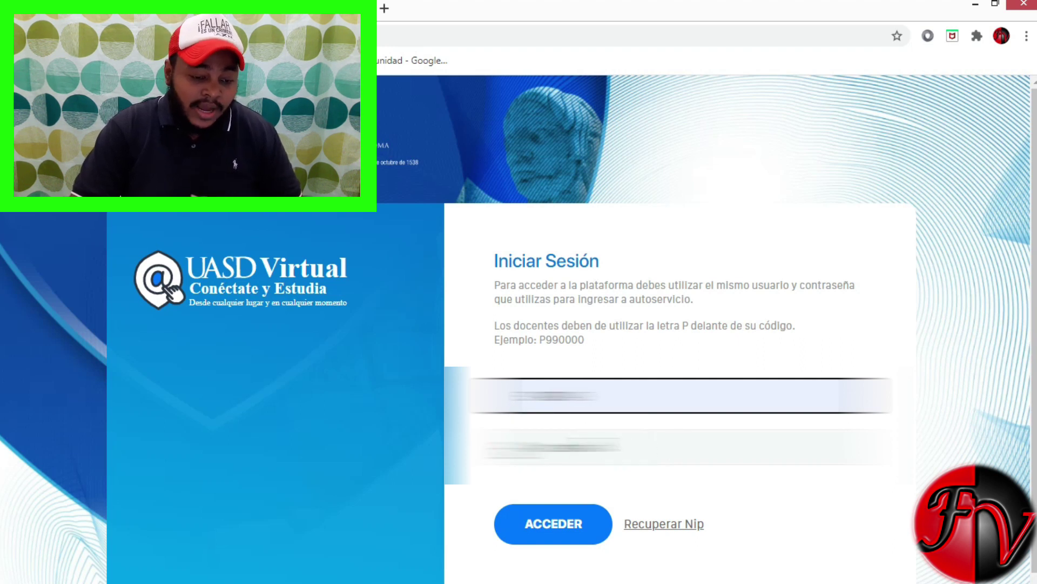
Replace the prefilled Contraseña with the account password and sign in to UASD Virtual
{"action": "left_click", "coordinate": [681, 446]}
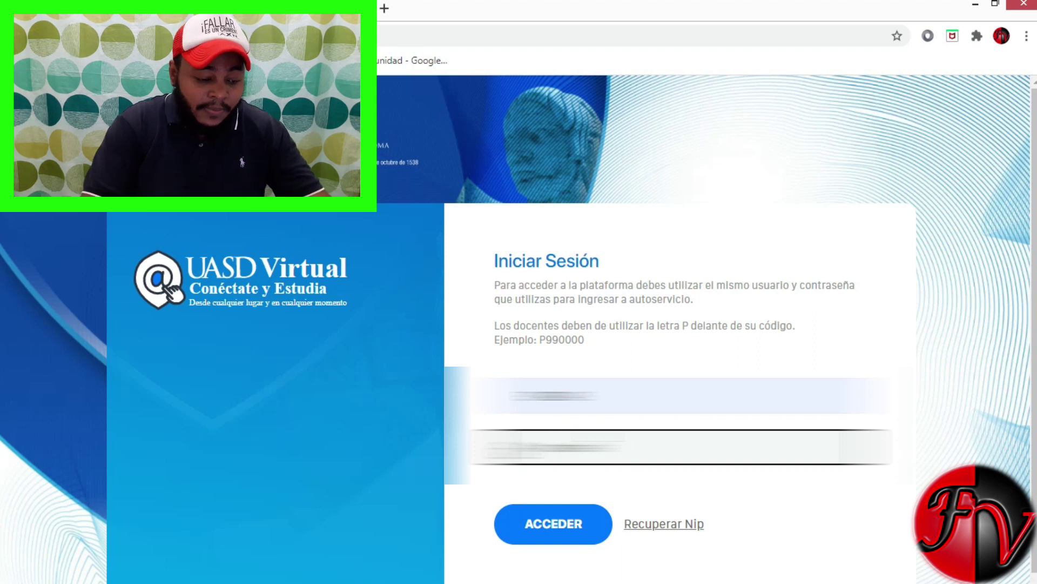
{"action": "key", "text": "BackSpace"}
{"action": "key", "text": "BackSpace"}
{"action": "key", "text": "BackSpace"}
{"action": "key", "text": "BackSpace"}
{"action": "key", "text": "BackSpace"}
{"action": "key", "text": "BackSpace"}
{"action": "key", "text": "BackSpace"}
{"action": "key", "text": "BackSpace"}
{"action": "type", "text": "**"}
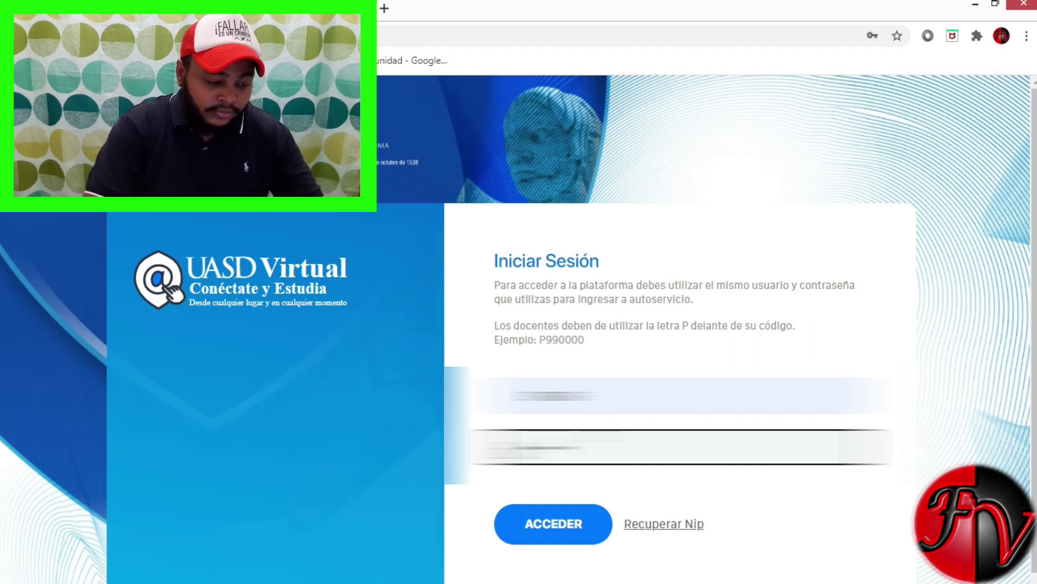
{"action": "type", "text": "*"}
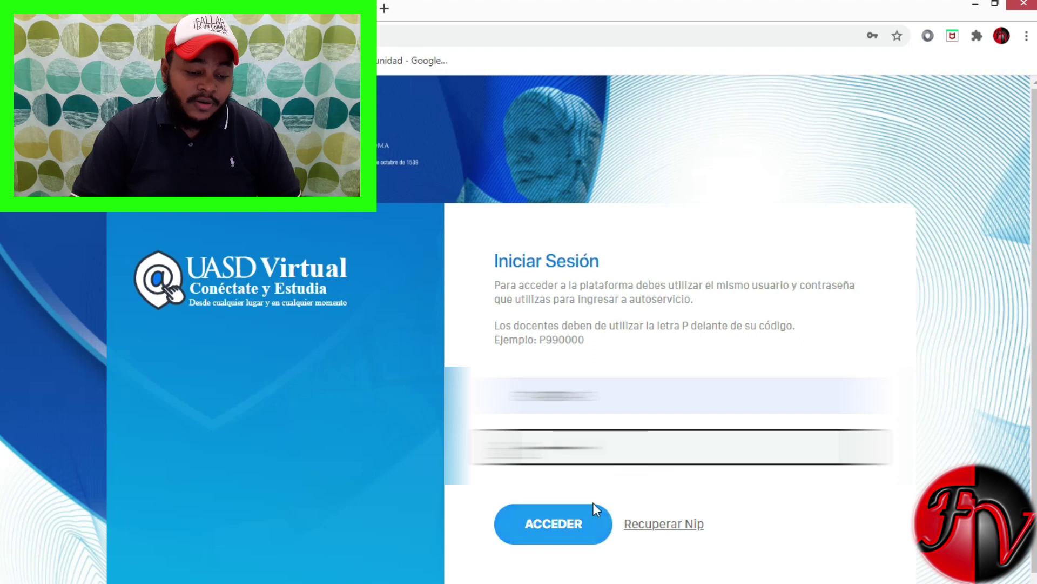
{"action": "left_click", "coordinate": [571, 524]}
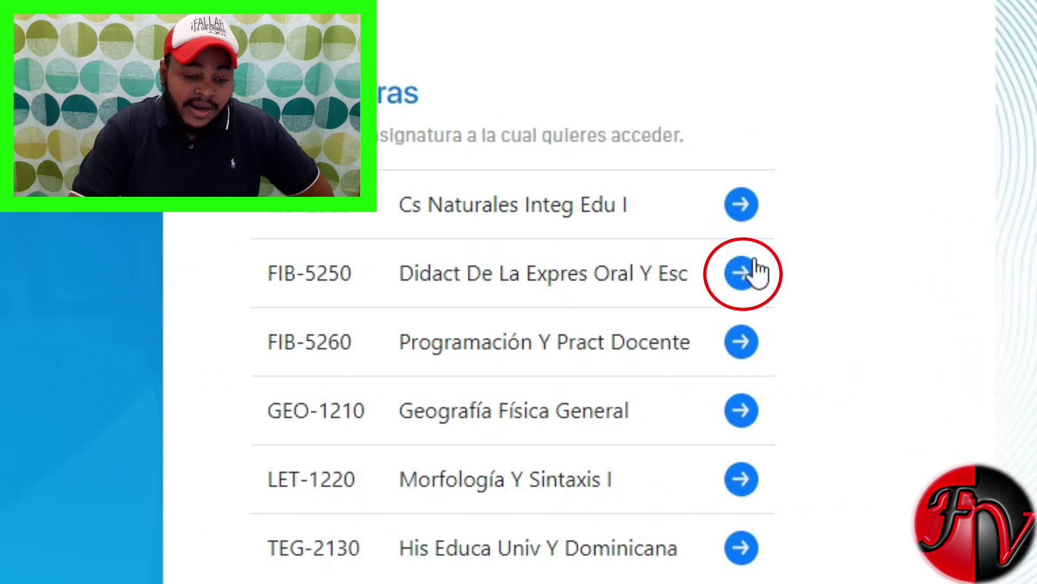
Open the course FIB-5250 Didact De La Expres Oral Y Esc and read through Unidad 1 to its learning resources and activities
{"action": "left_click", "coordinate": [741, 281]}
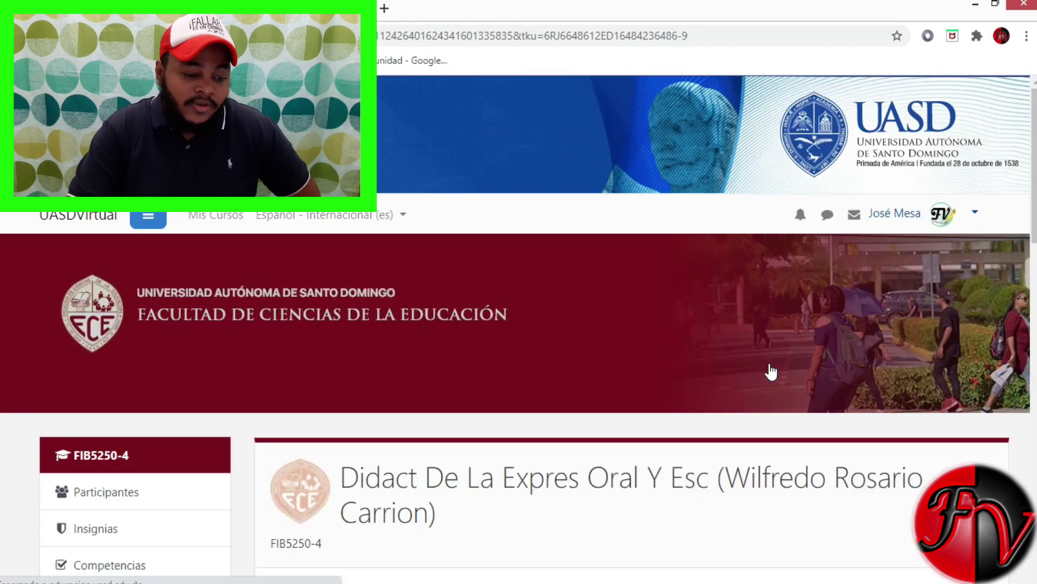
{"action": "scroll", "coordinate": [729, 348], "scroll_direction": "down", "scroll_amount": 4}
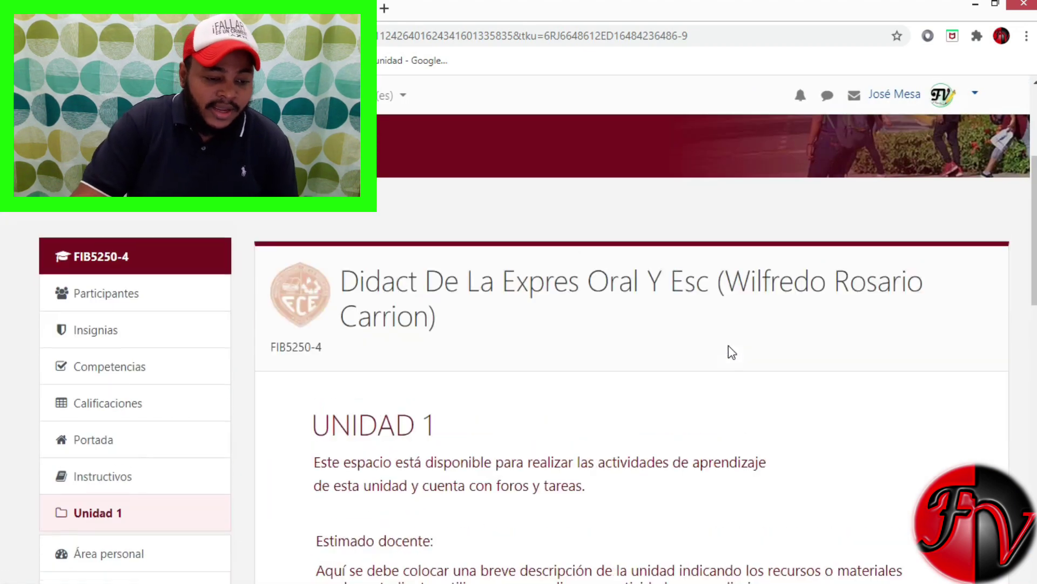
{"action": "scroll", "coordinate": [731, 352], "scroll_direction": "down", "scroll_amount": 4}
{"action": "scroll", "coordinate": [728, 335], "scroll_direction": "down", "scroll_amount": 3}
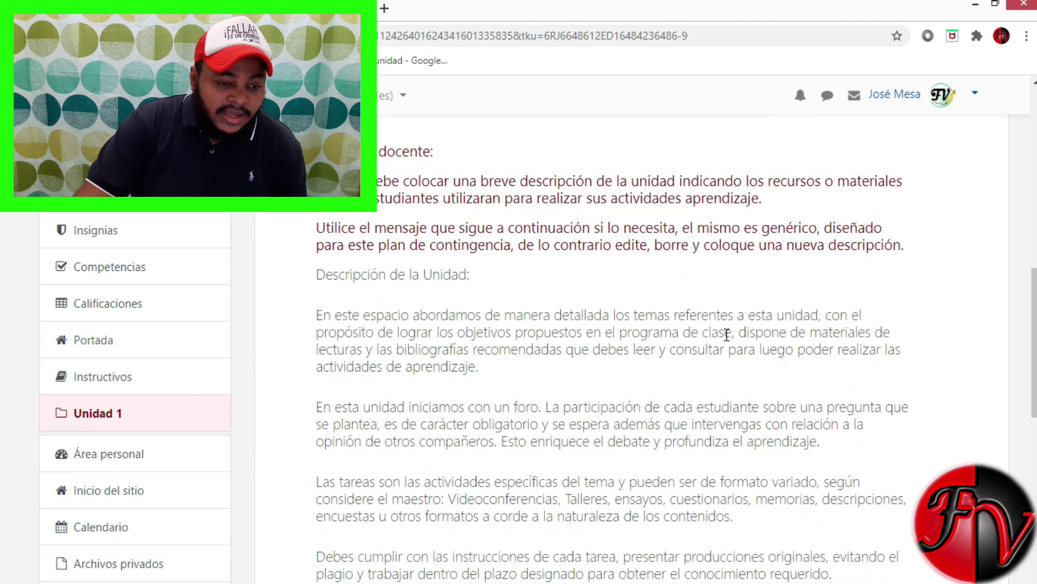
{"action": "scroll", "coordinate": [727, 335], "scroll_direction": "up", "scroll_amount": 3}
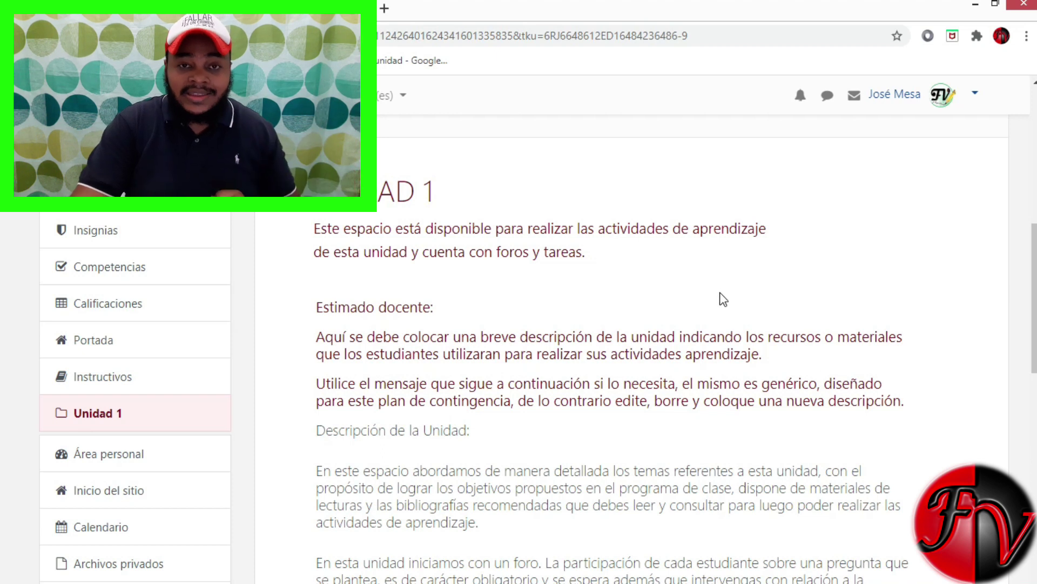
{"action": "scroll", "coordinate": [721, 301], "scroll_direction": "down", "scroll_amount": 7}
{"action": "scroll", "coordinate": [720, 301], "scroll_direction": "up", "scroll_amount": 5}
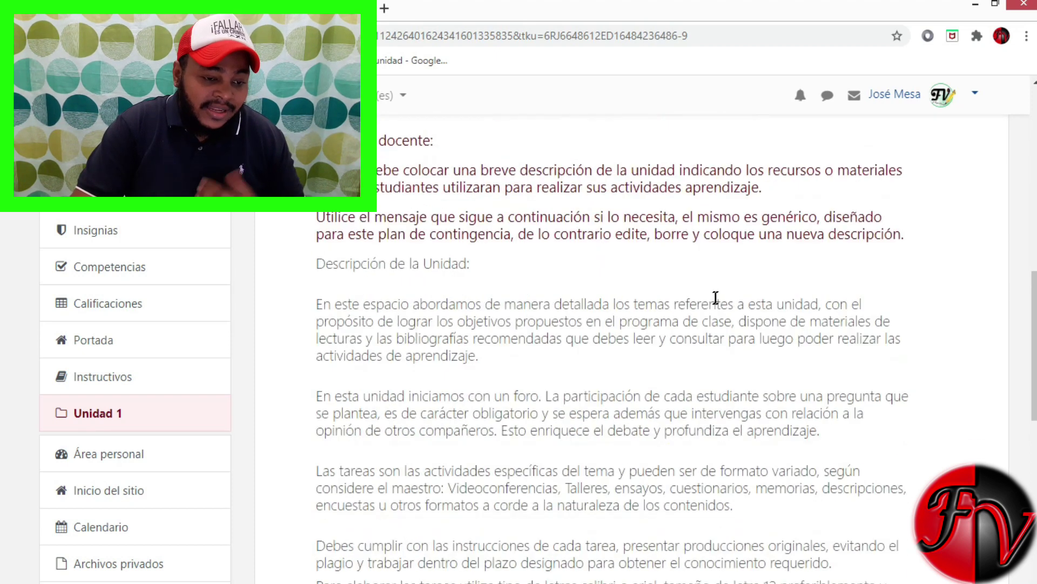
{"action": "scroll", "coordinate": [718, 302], "scroll_direction": "down", "scroll_amount": 1}
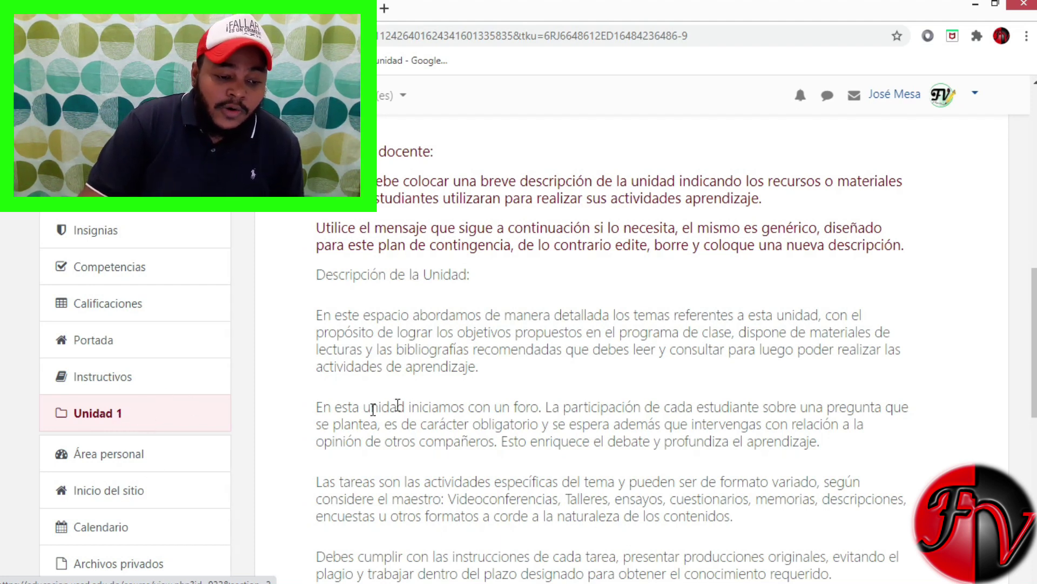
{"action": "scroll", "coordinate": [540, 409], "scroll_direction": "down", "scroll_amount": 7}
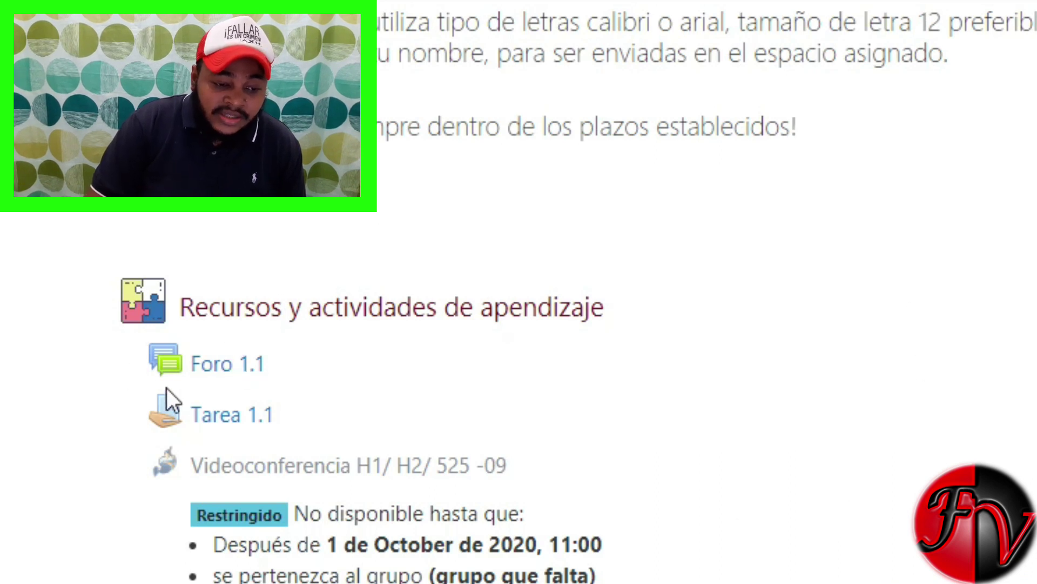
Open the forum Foro 1.1 in Unidad 1 and review its description and discussion area
{"action": "left_click", "coordinate": [232, 370]}
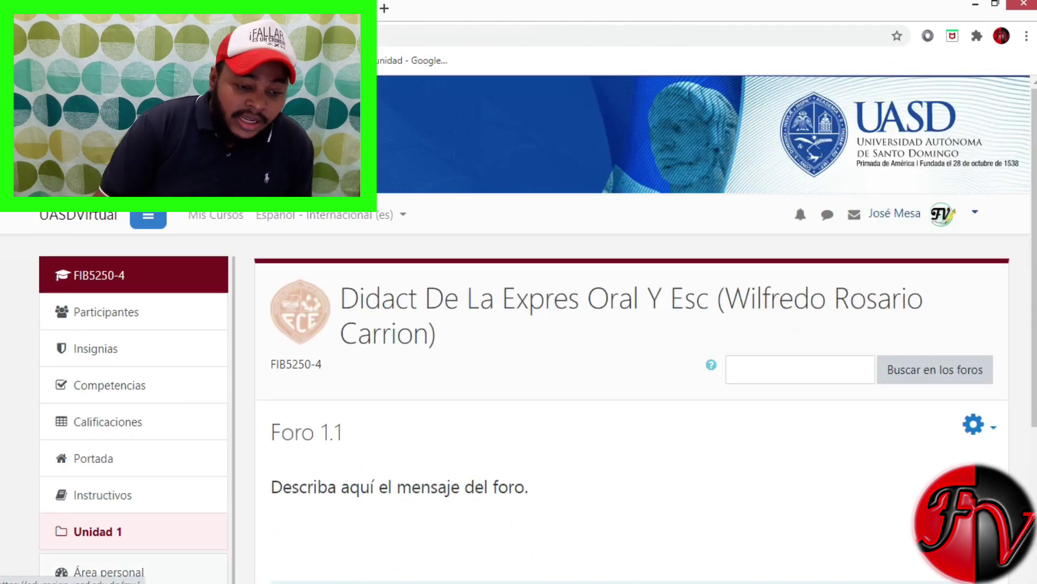
{"action": "scroll", "coordinate": [741, 394], "scroll_direction": "down", "scroll_amount": 4}
{"action": "scroll", "coordinate": [743, 397], "scroll_direction": "up", "scroll_amount": 1}
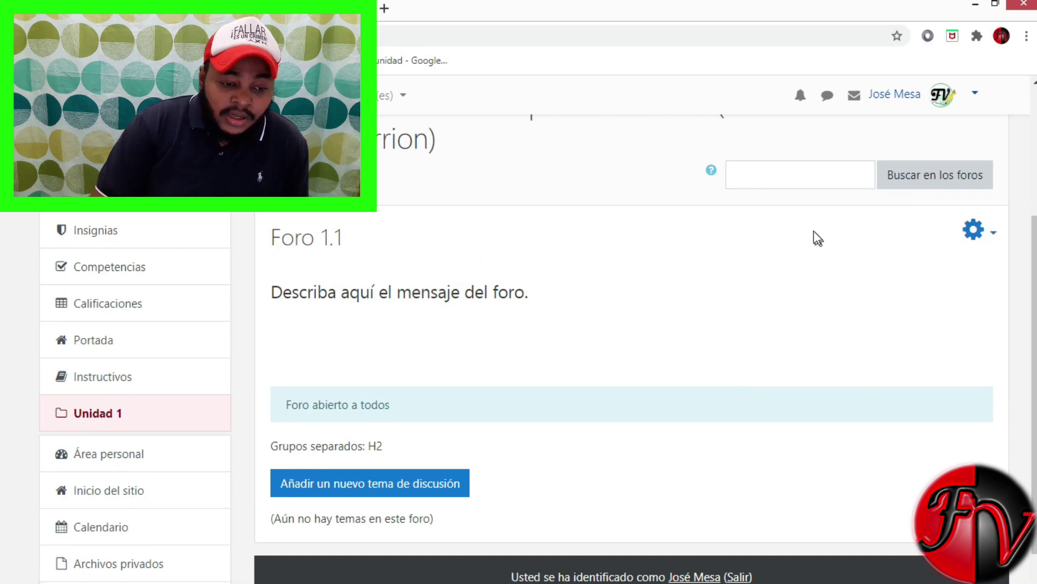
{"action": "scroll", "coordinate": [835, 261], "scroll_direction": "down", "scroll_amount": 1}
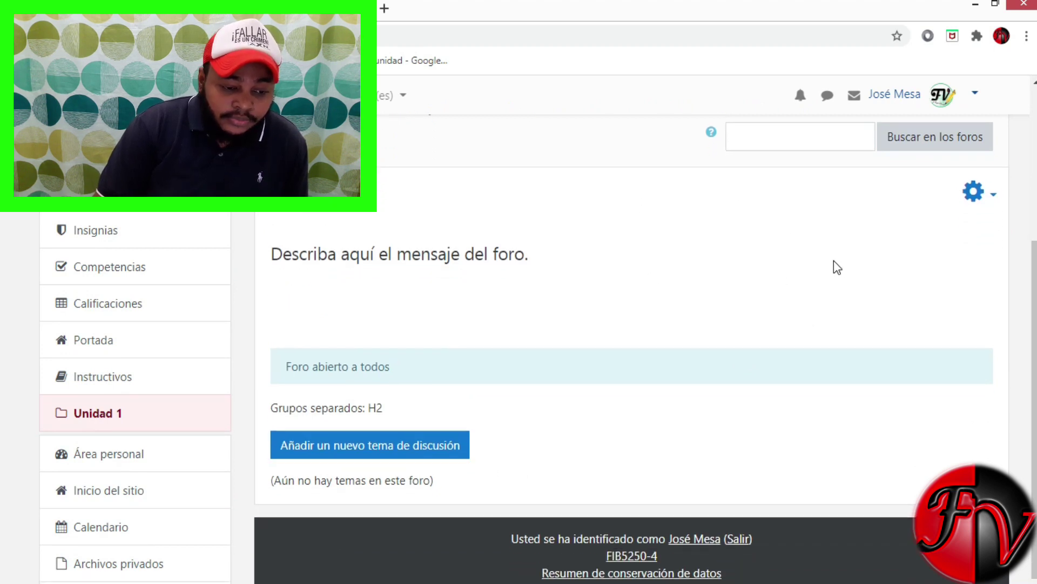
{"action": "scroll", "coordinate": [834, 261], "scroll_direction": "up", "scroll_amount": 5}
{"action": "scroll", "coordinate": [832, 265], "scroll_direction": "down", "scroll_amount": 3}
{"action": "scroll", "coordinate": [833, 261], "scroll_direction": "up", "scroll_amount": 2}
{"action": "scroll", "coordinate": [835, 270], "scroll_direction": "down", "scroll_amount": 1}
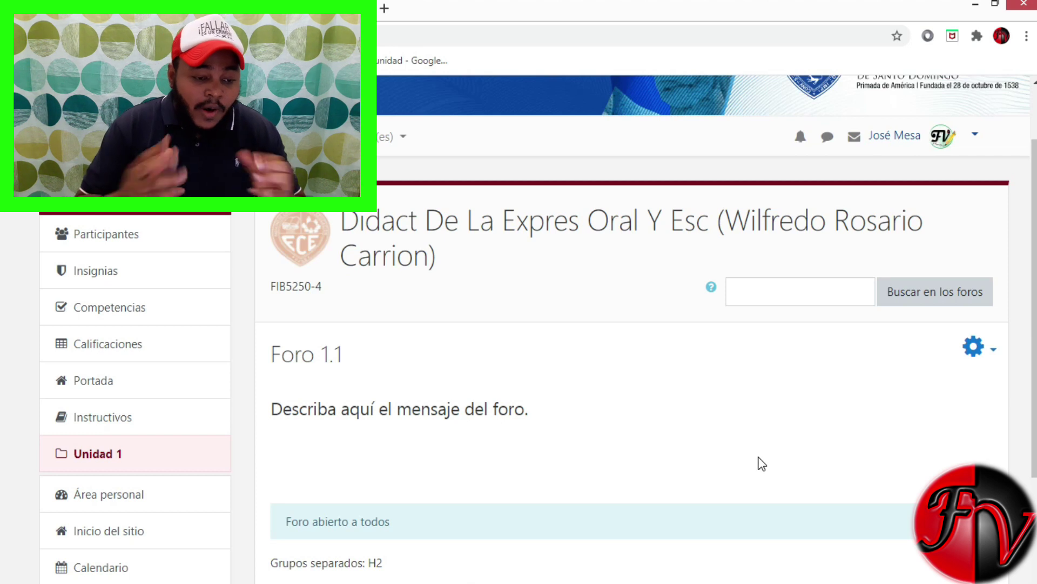
{"action": "scroll", "coordinate": [582, 444], "scroll_direction": "down", "scroll_amount": 1}
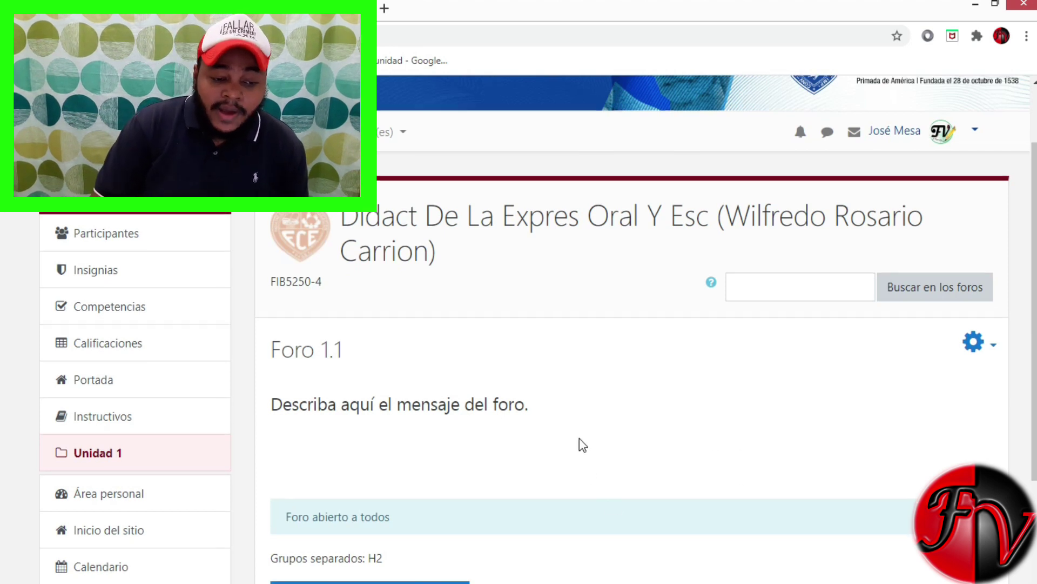
{"action": "scroll", "coordinate": [579, 439], "scroll_direction": "down", "scroll_amount": 3}
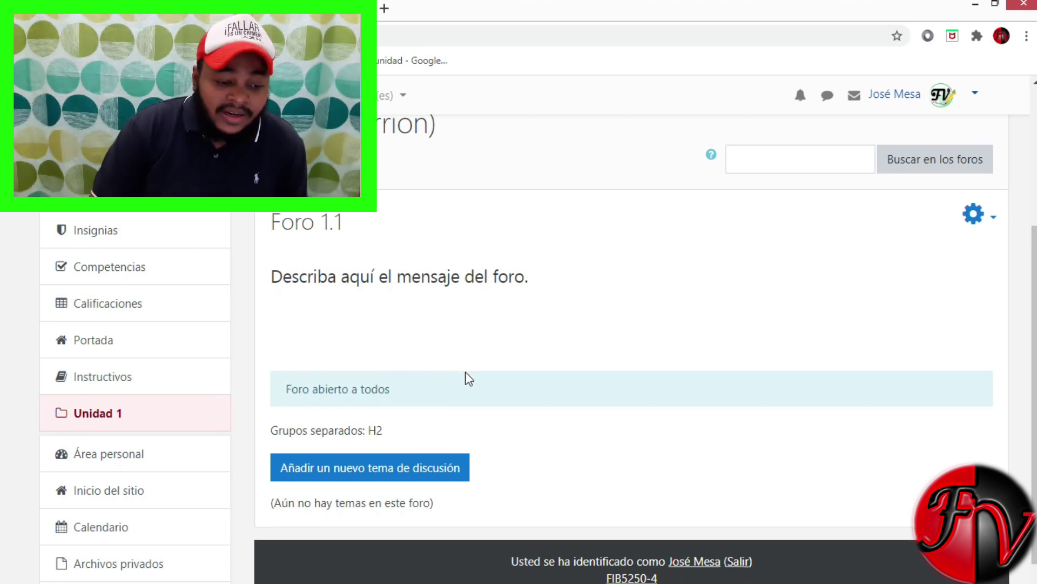
{"action": "scroll", "coordinate": [410, 373], "scroll_direction": "down", "scroll_amount": 1}
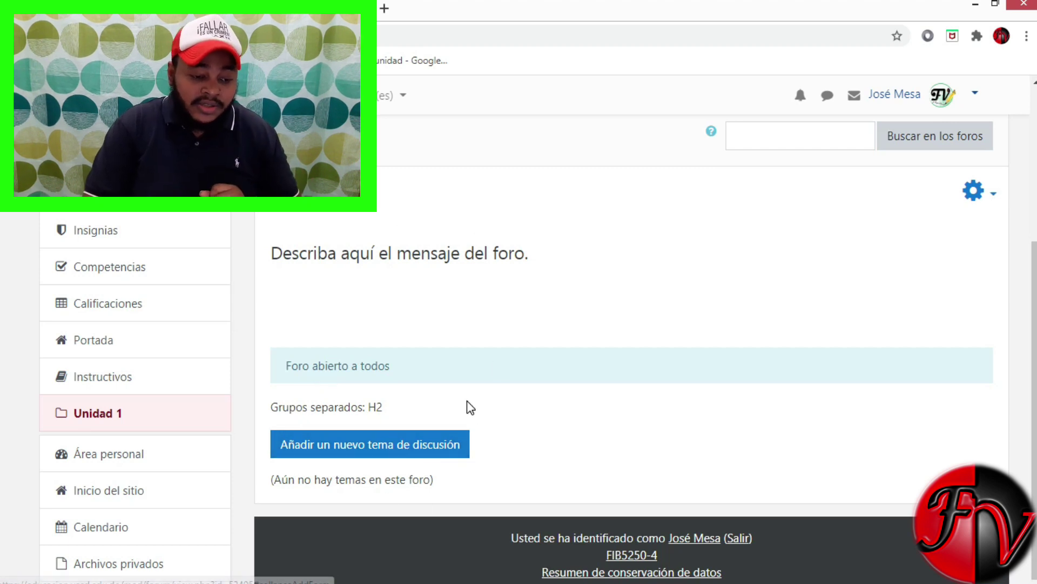
Start a new discussion topic in Foro 1.1 with the subject "HOLSA!"
{"action": "left_click", "coordinate": [367, 446]}
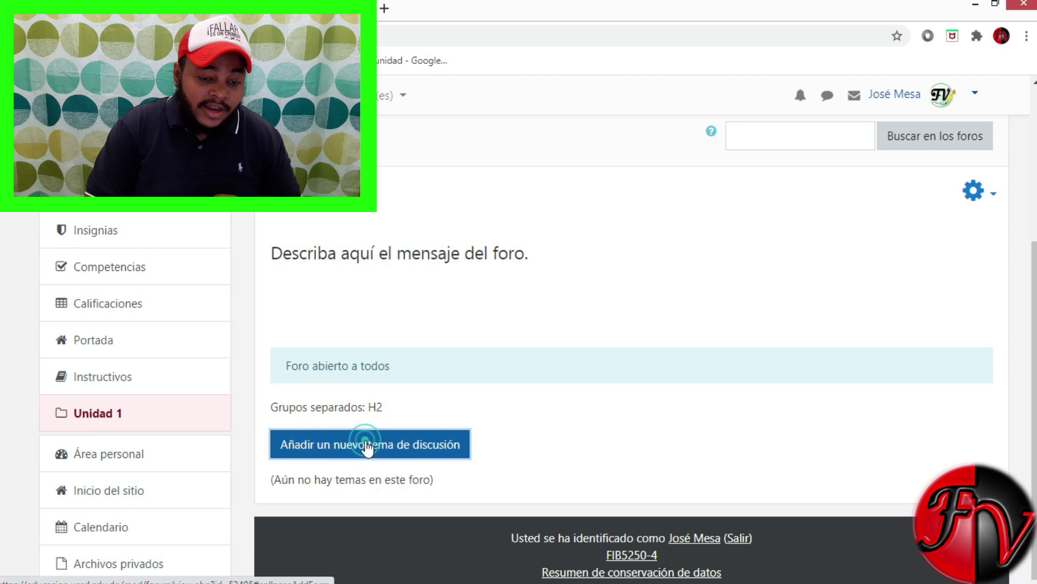
{"action": "scroll", "coordinate": [543, 408], "scroll_direction": "down", "scroll_amount": 4}
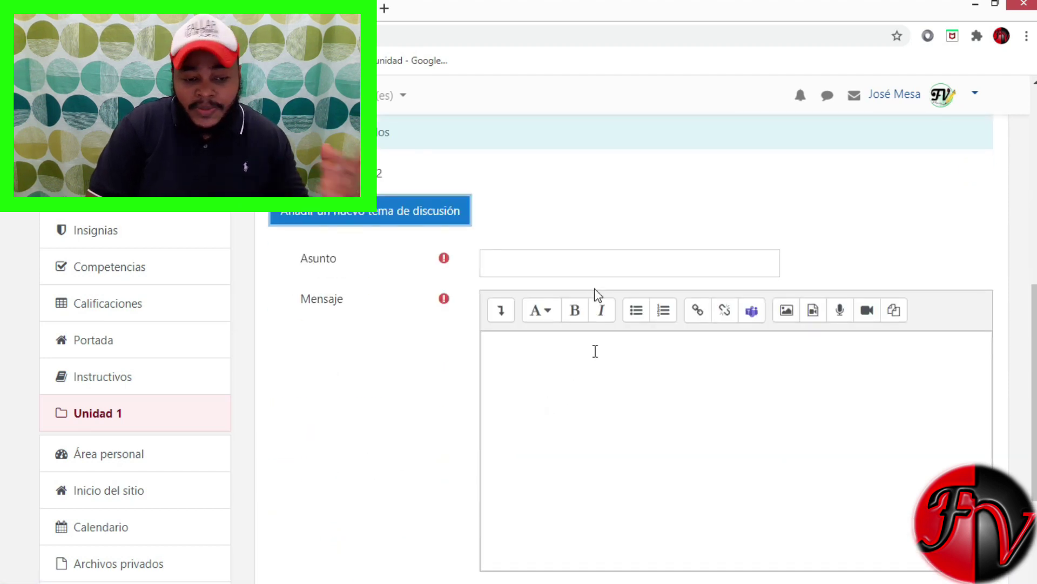
{"action": "left_click", "coordinate": [563, 268]}
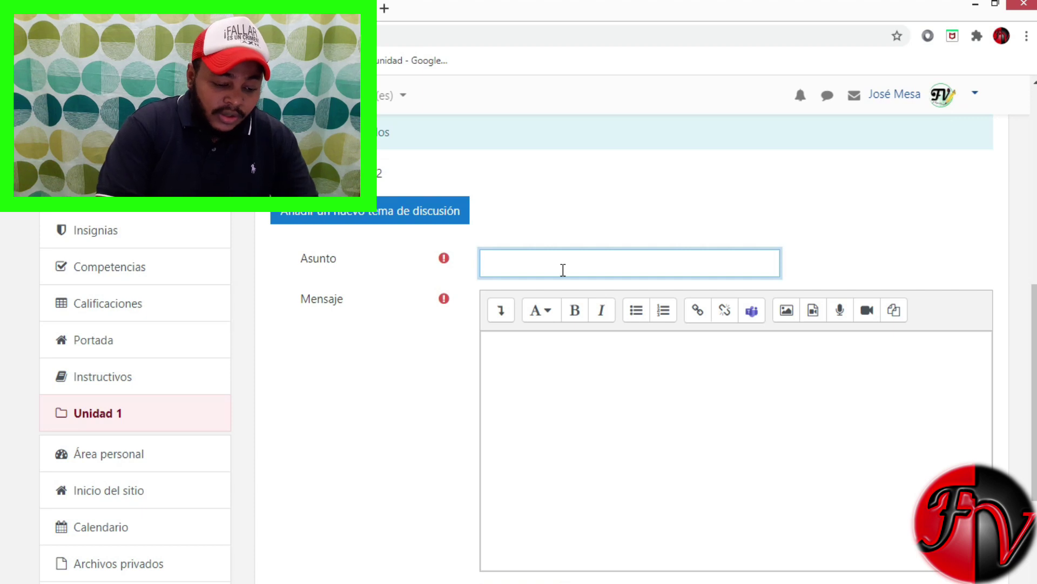
{"action": "type", "text": "HOL"}
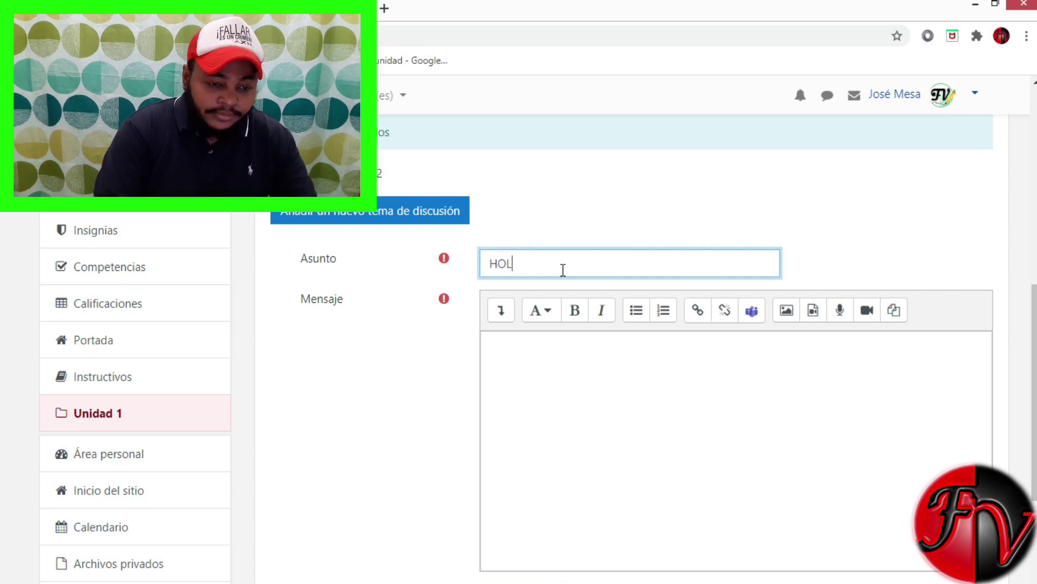
{"action": "type", "text": "SA!"}
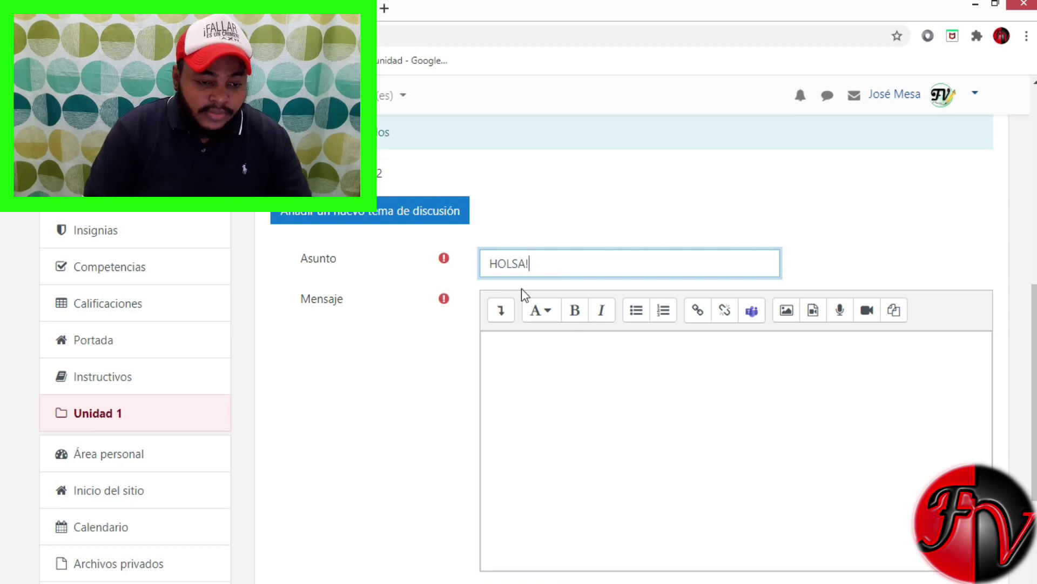
Write "HOLA, QUE TAL" as the message of the new discussion topic
{"action": "scroll", "coordinate": [563, 330], "scroll_direction": "down", "scroll_amount": 1}
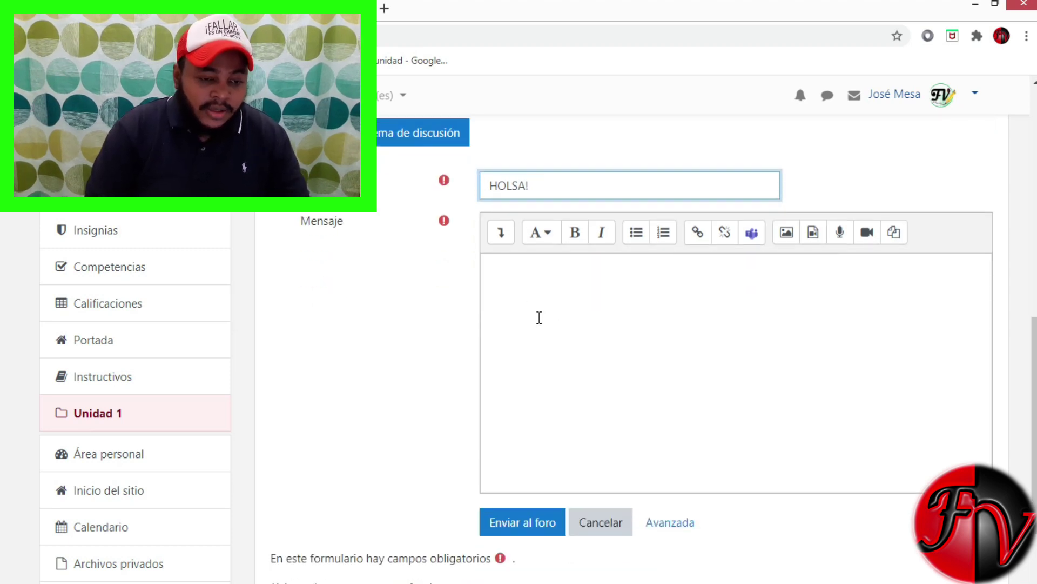
{"action": "left_click", "coordinate": [561, 275]}
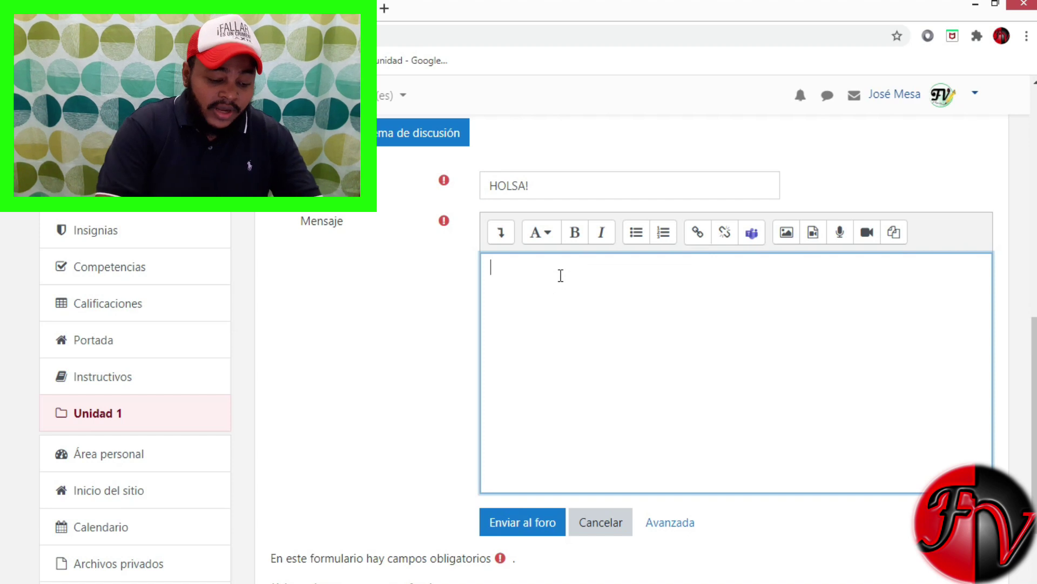
{"action": "type", "text": "HOLA "}
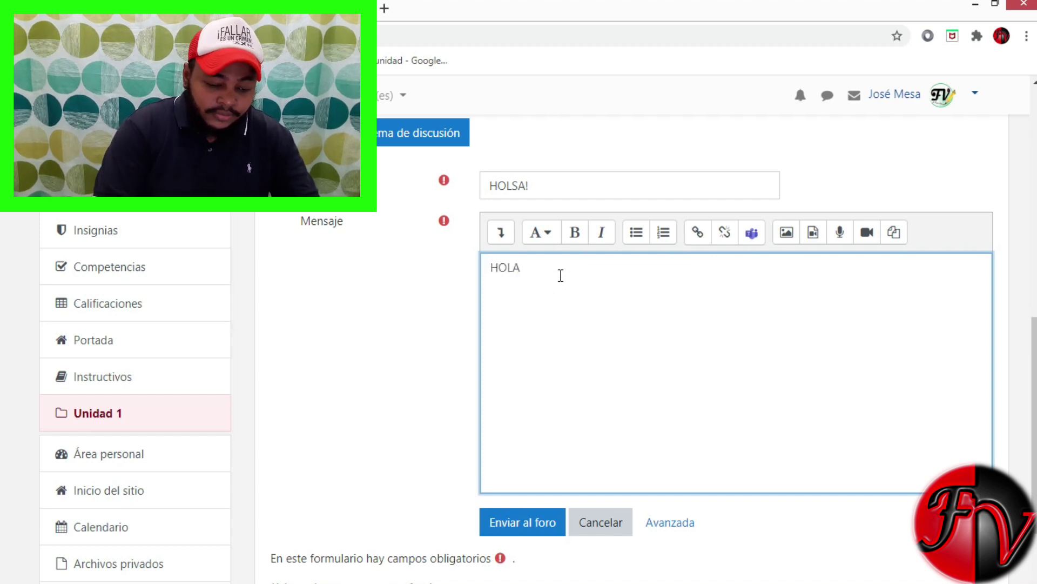
{"action": "type", "text": ", QUE TAL"}
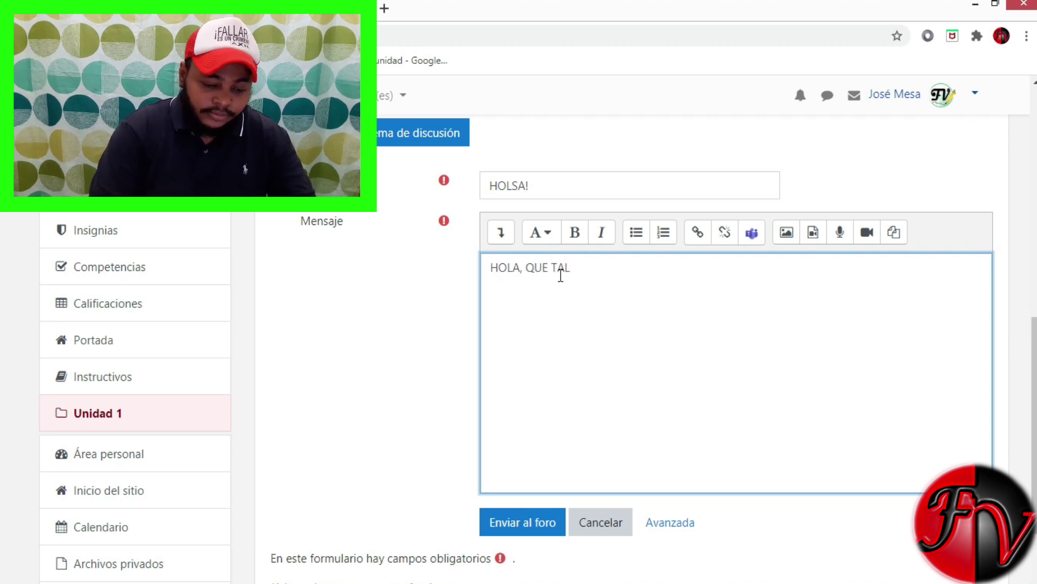
Complete the discussion message so that it reads "HOLA, QUE TAL MAESTRO"
{"action": "type", "text": " MA"}
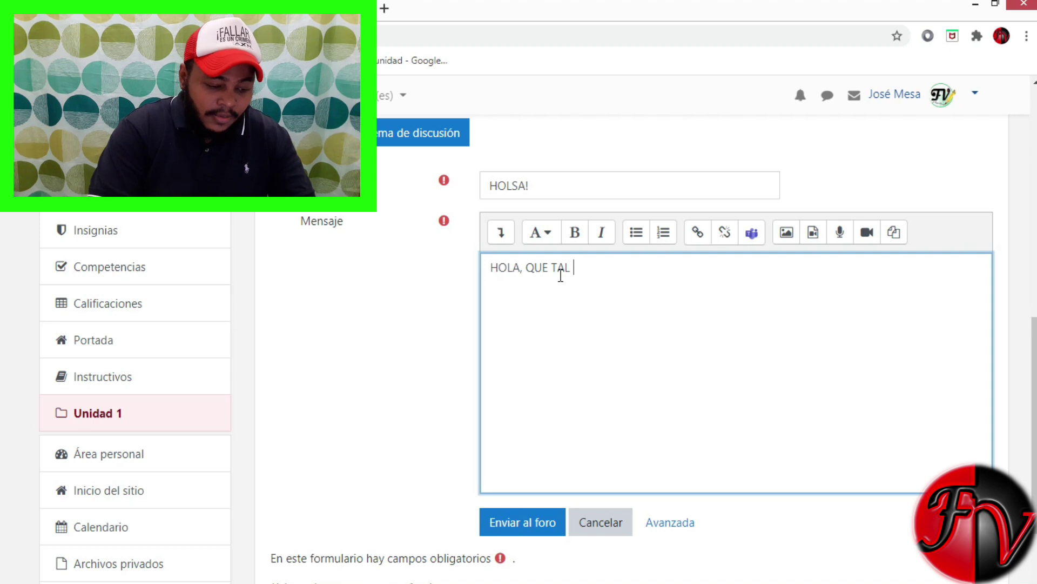
{"action": "type", "text": "ESTRO"}
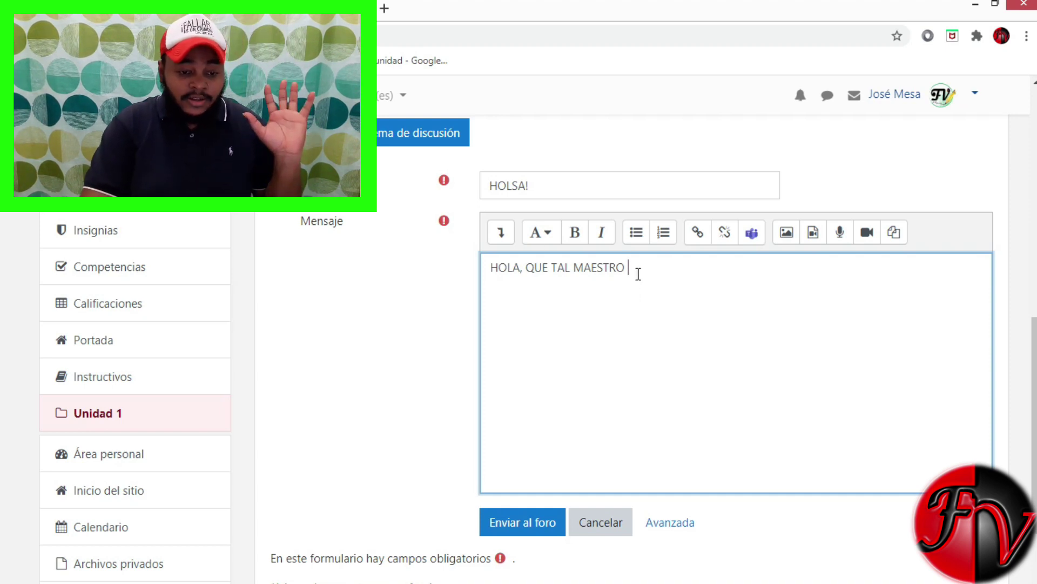
Try bold formatting on the whole message, remove it again, and view the available paragraph styles without applying one
{"action": "left_click_drag", "start_coordinate": [641, 268], "coordinate": [483, 268]}
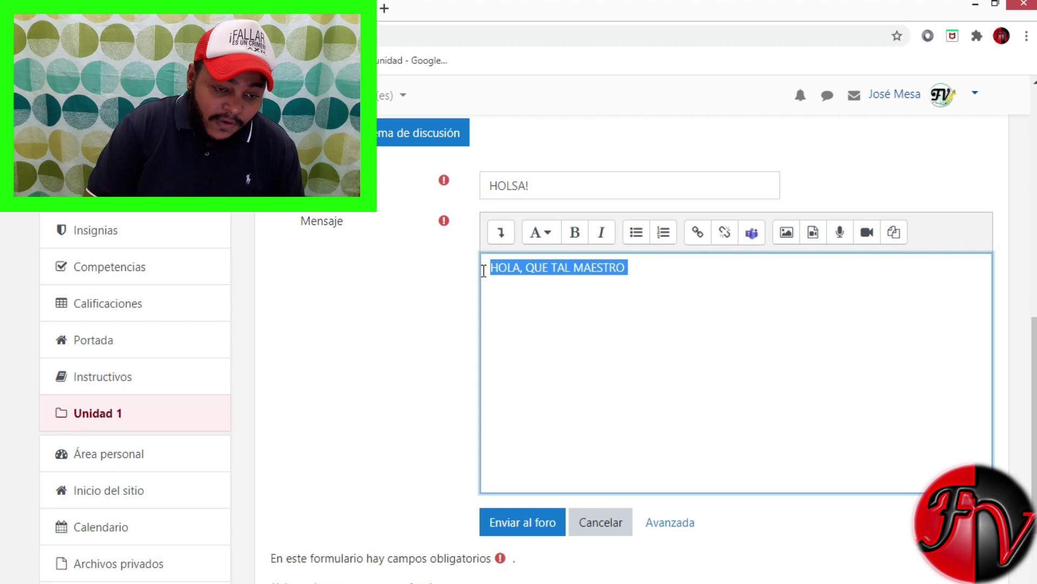
{"action": "left_click", "coordinate": [576, 238]}
{"action": "left_click", "coordinate": [576, 238]}
{"action": "left_click", "coordinate": [548, 237]}
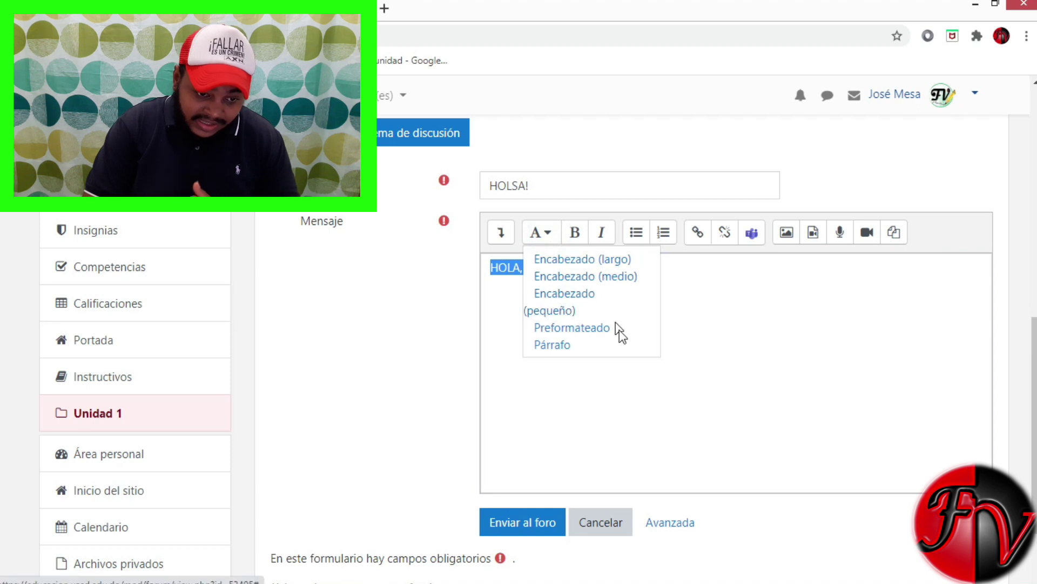
{"action": "left_click", "coordinate": [736, 298]}
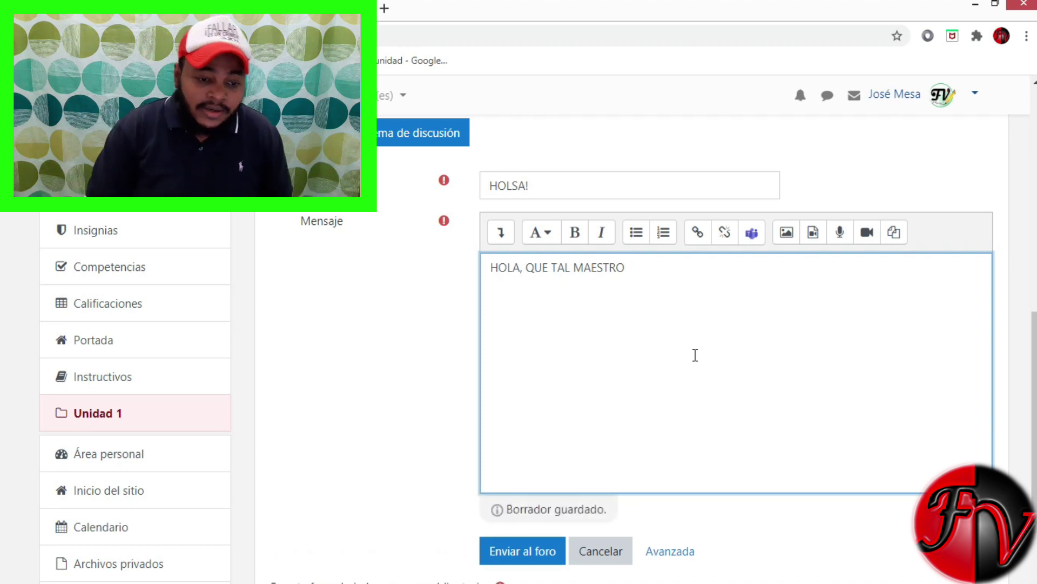
View the image properties for inserting a picture into the message, close them without adding one, and return to the message
{"action": "scroll", "coordinate": [735, 237], "scroll_direction": "down", "scroll_amount": 2}
{"action": "scroll", "coordinate": [738, 241], "scroll_direction": "up", "scroll_amount": 2}
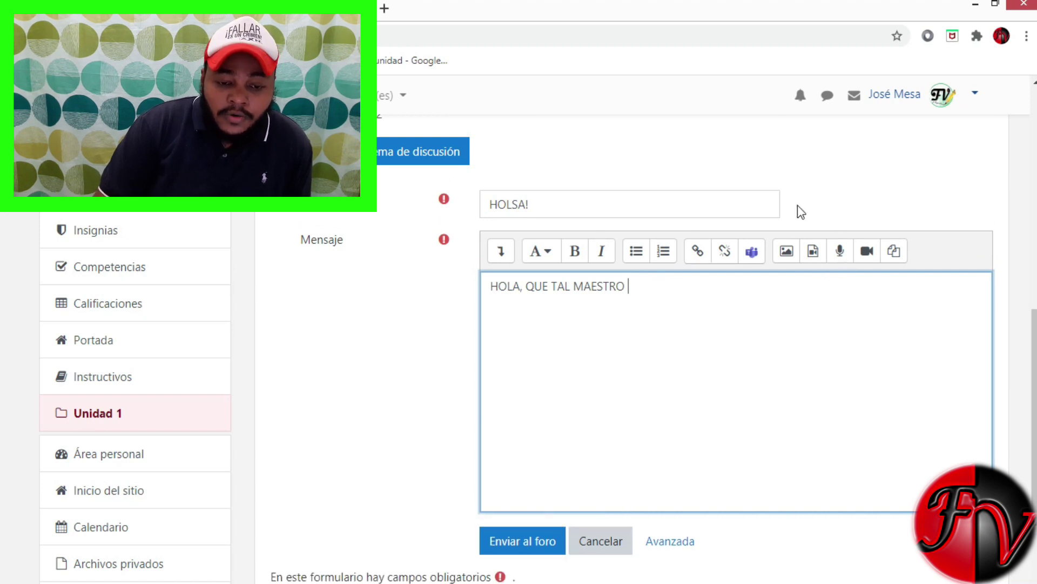
{"action": "left_click", "coordinate": [785, 251]}
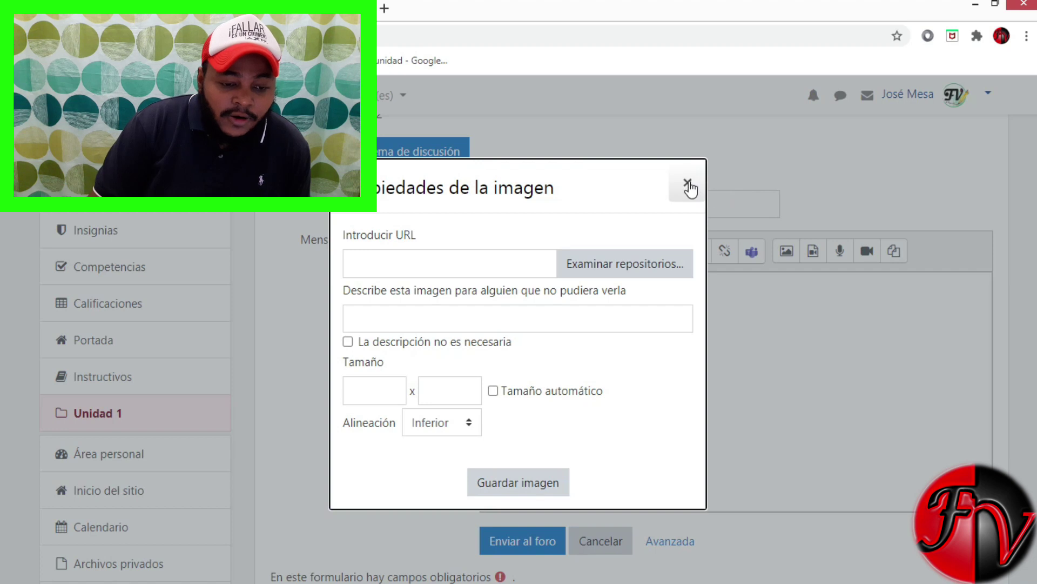
{"action": "left_click", "coordinate": [688, 184]}
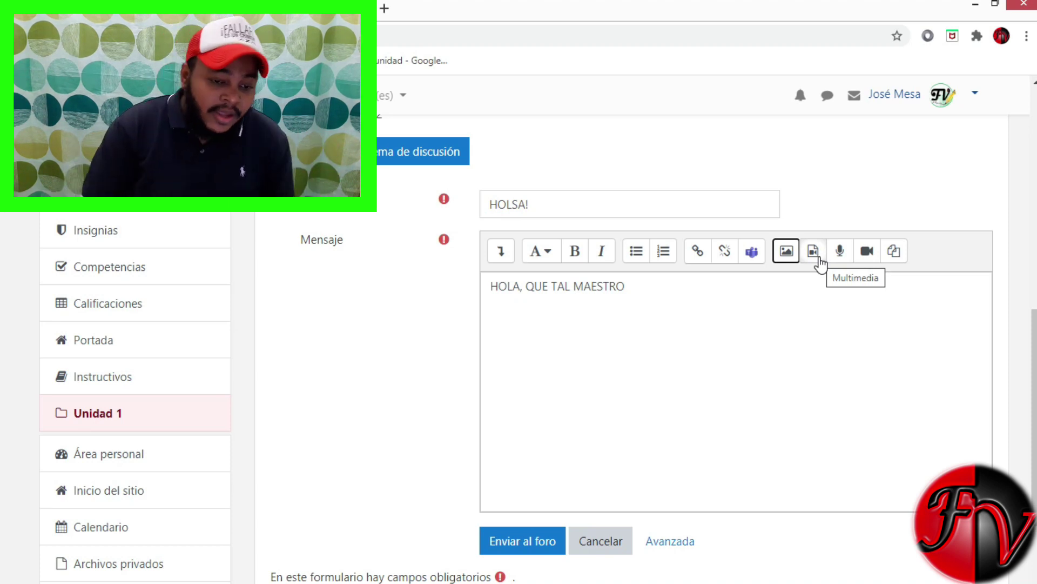
{"action": "left_click", "coordinate": [660, 313]}
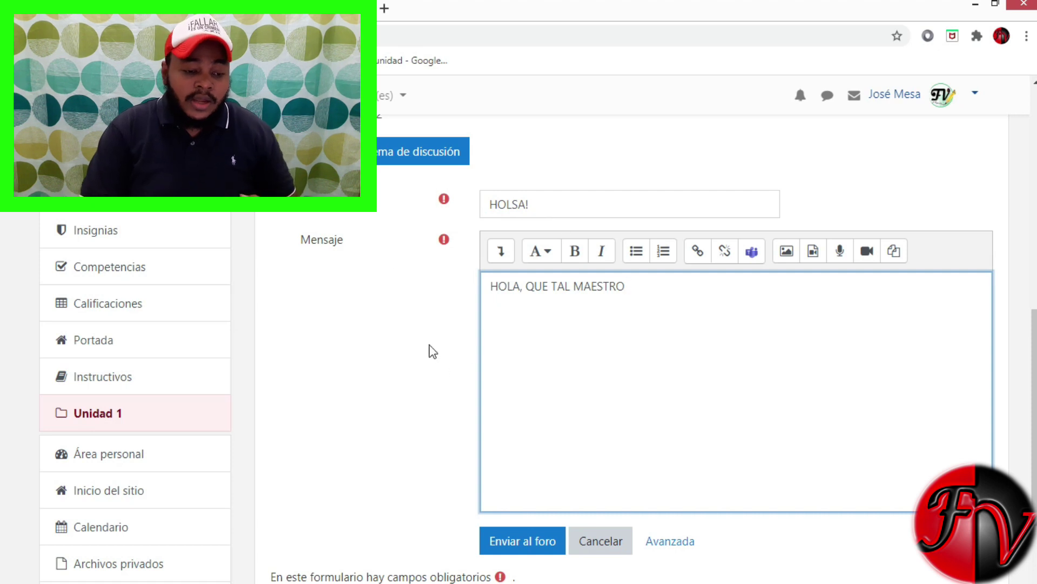
{"action": "scroll", "coordinate": [552, 364], "scroll_direction": "down", "scroll_amount": 1}
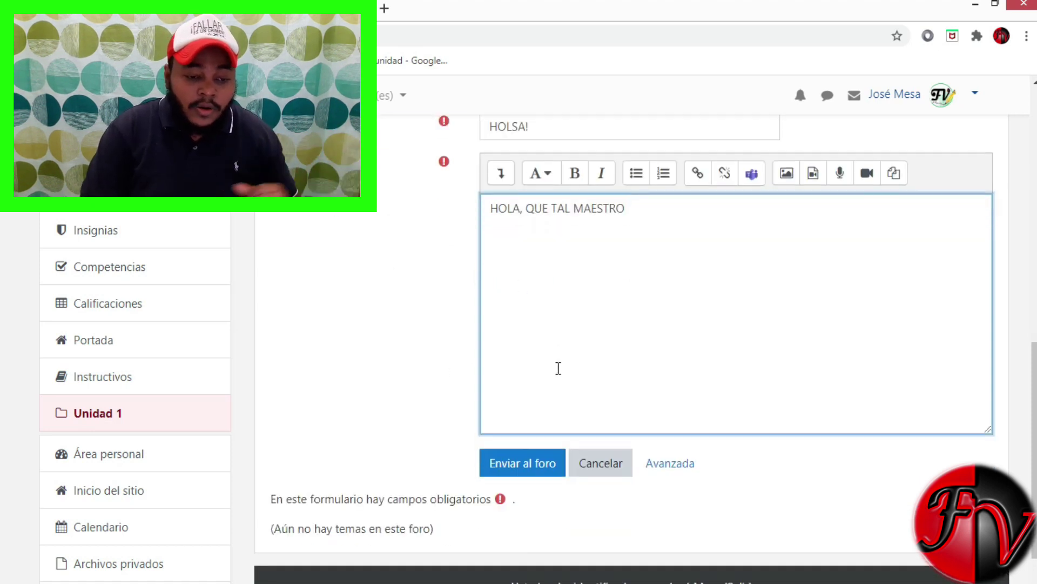